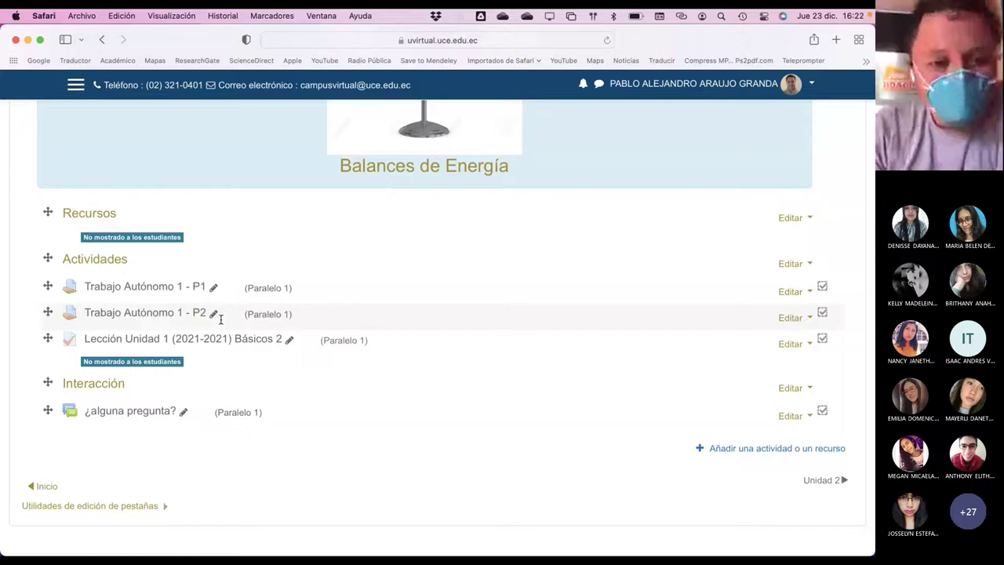
Open the settings of the Trabajo Autónomo 1 - P2 assignment for editing
{"action": "left_click", "coordinate": [811, 317]}
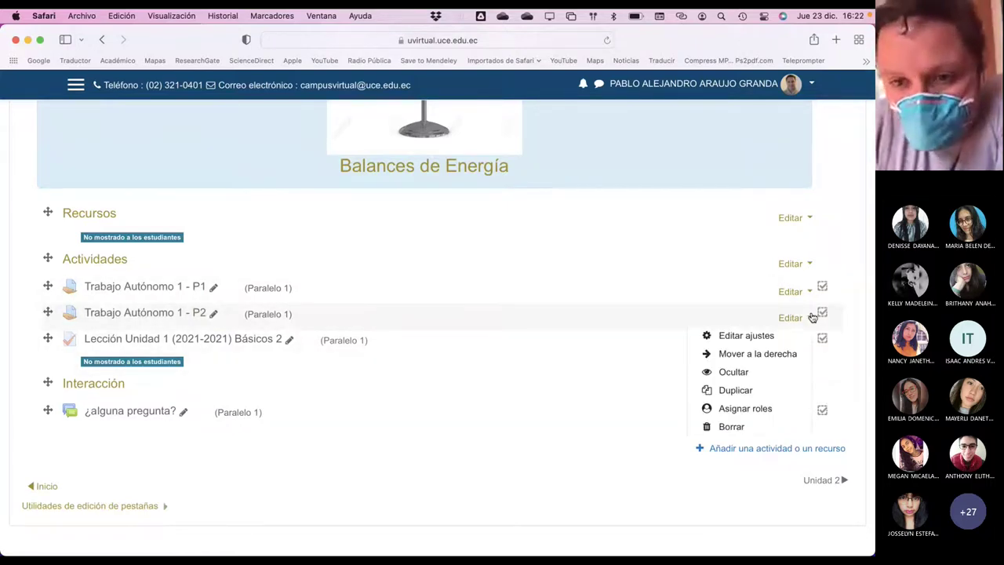
{"action": "left_click", "coordinate": [772, 327]}
{"action": "left_click", "coordinate": [794, 322]}
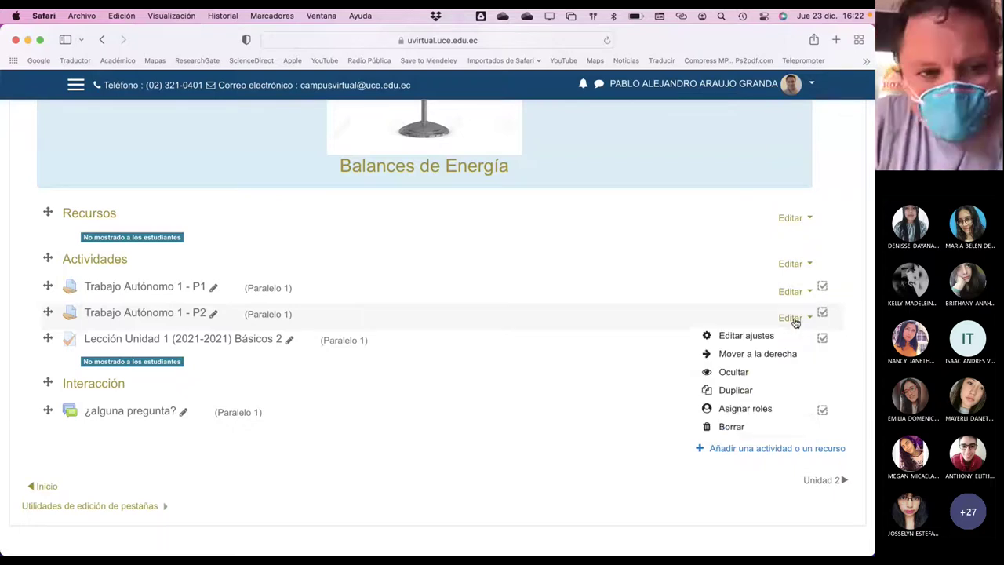
{"action": "left_click", "coordinate": [762, 336]}
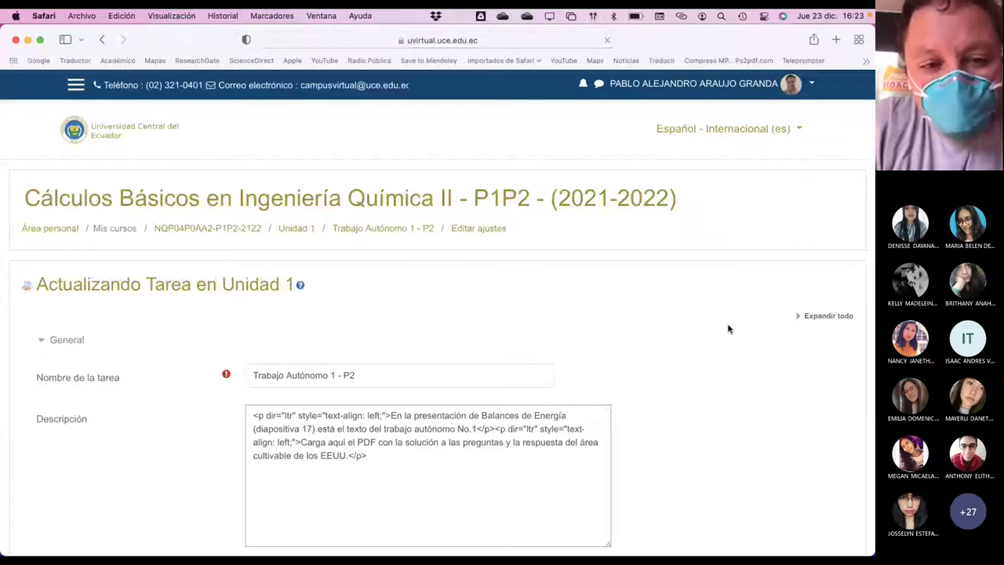
Set the assignment's Permitir entregas desde date to 2 enero 2022 at 07:00
{"action": "scroll", "coordinate": [636, 336], "scroll_direction": "down", "scroll_amount": 10}
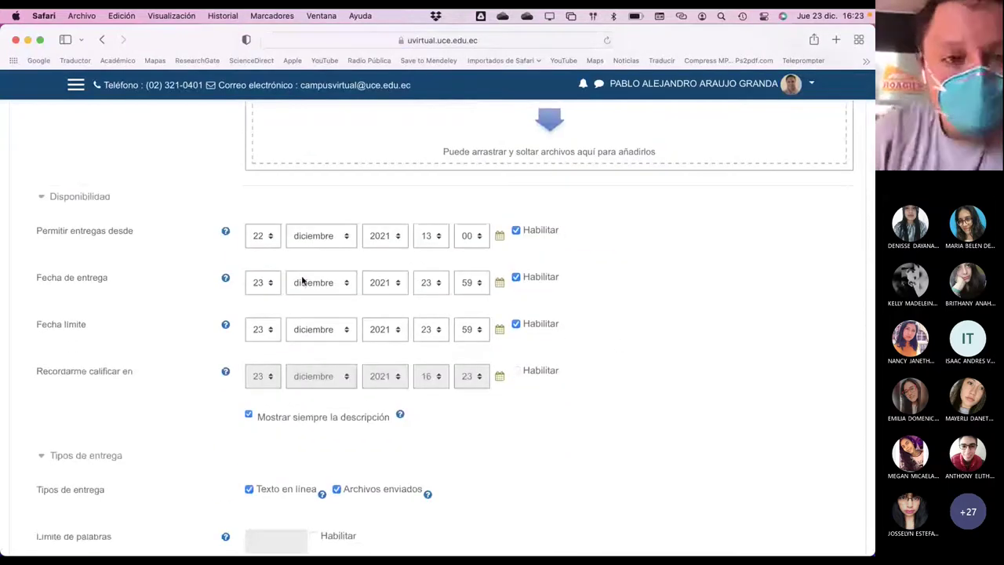
{"action": "left_click", "coordinate": [266, 236]}
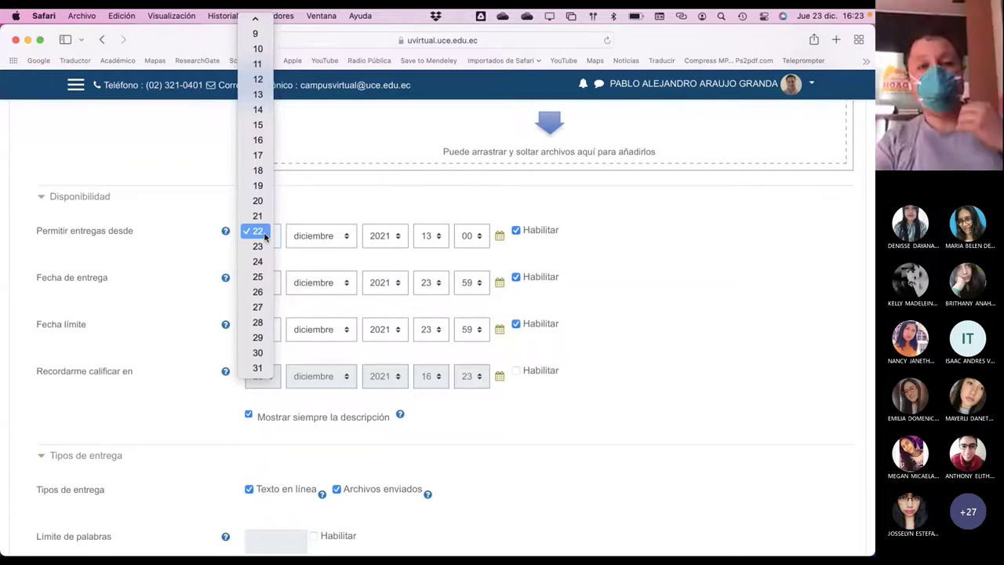
{"action": "key", "text": "2"}
{"action": "key", "text": "Return"}
{"action": "left_click", "coordinate": [321, 235]}
{"action": "left_click", "coordinate": [325, 63]}
{"action": "key", "text": "Tab"}
{"action": "type", "text": "2022"}
{"action": "key", "text": "Tab"}
{"action": "type", "text": "07"}
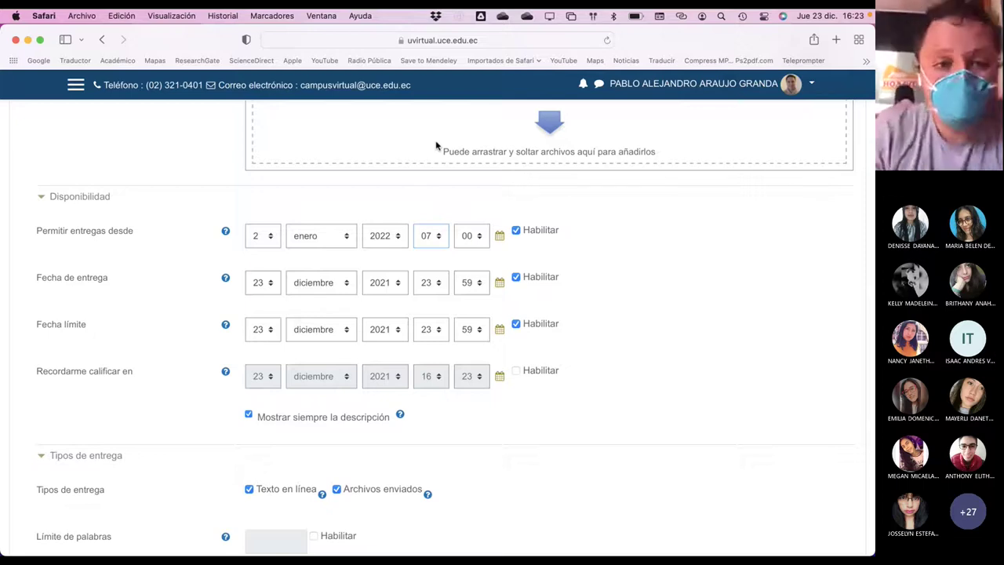
Set the assignment's Fecha de entrega to 6 enero 2022 at 16:00
{"action": "left_click", "coordinate": [266, 287]}
{"action": "scroll", "coordinate": [258, 71], "scroll_direction": "up", "scroll_amount": 3}
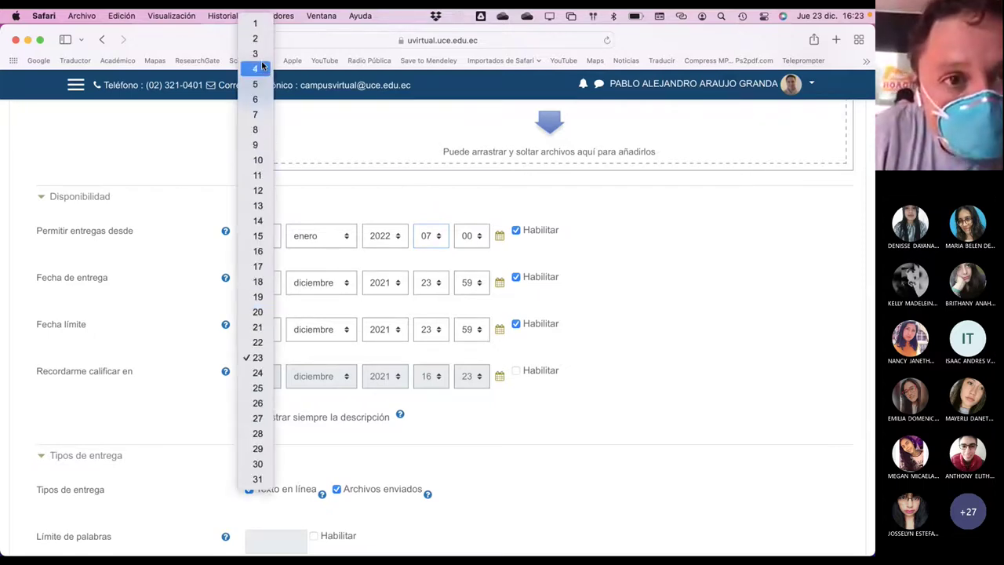
{"action": "left_click", "coordinate": [254, 99]}
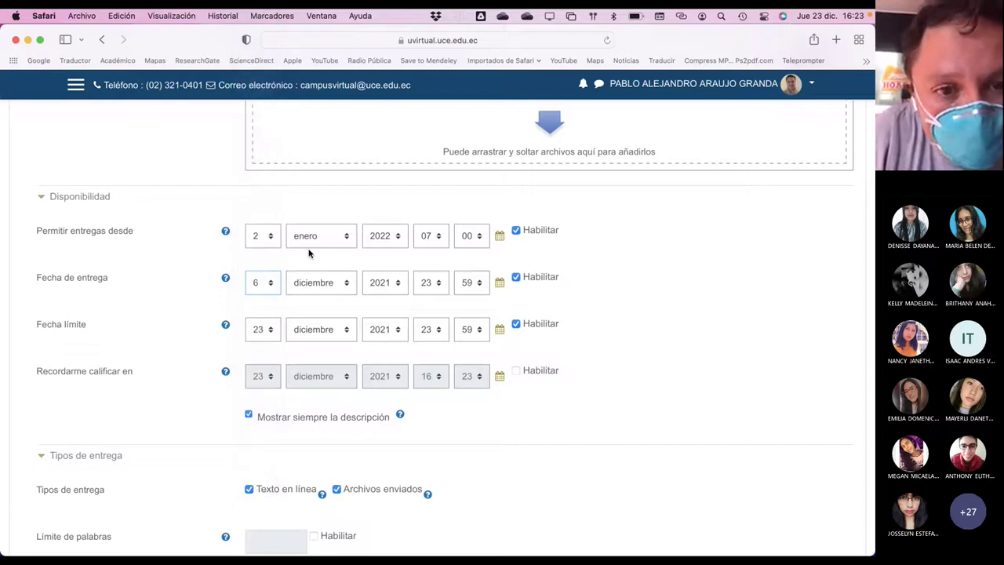
{"action": "left_click", "coordinate": [316, 282]}
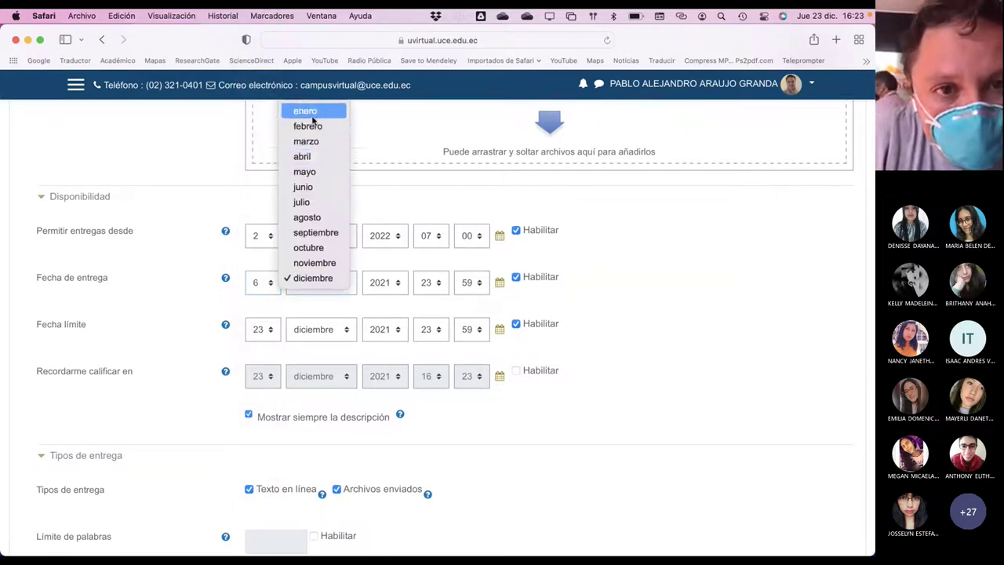
{"action": "left_click", "coordinate": [314, 114]}
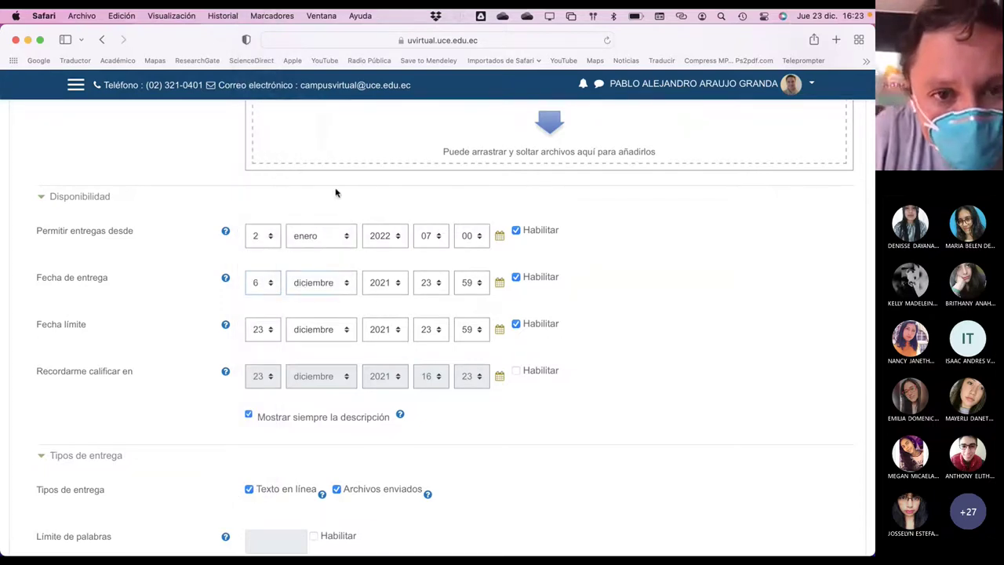
{"action": "left_click", "coordinate": [395, 287]}
{"action": "left_click", "coordinate": [392, 294]}
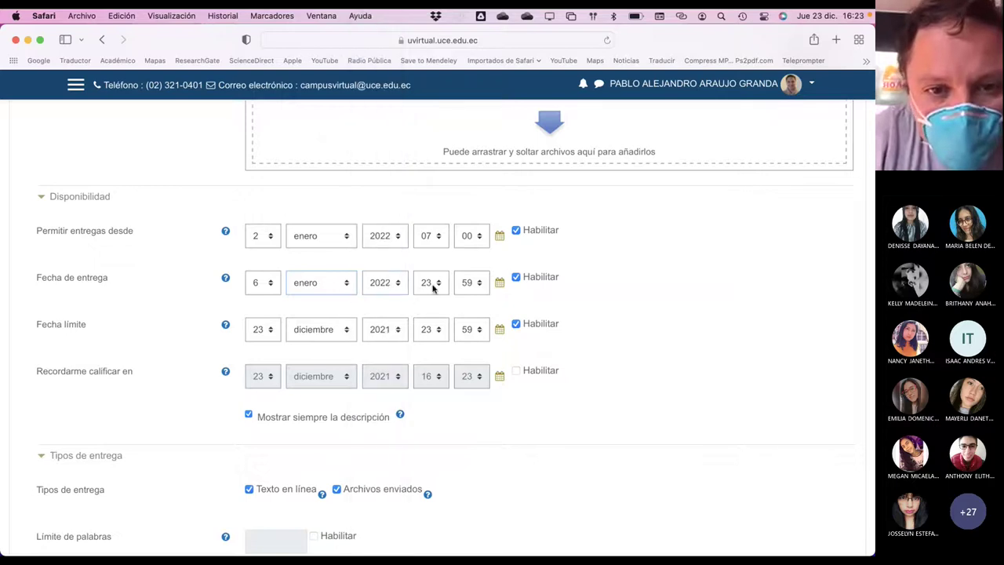
{"action": "left_click", "coordinate": [434, 283]}
{"action": "left_click", "coordinate": [425, 171]}
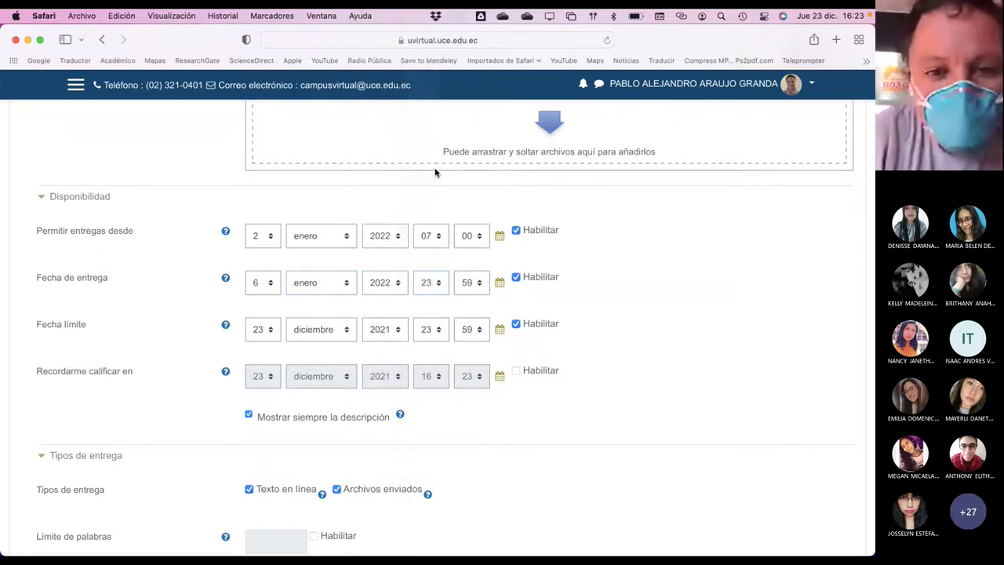
{"action": "left_click", "coordinate": [474, 287]}
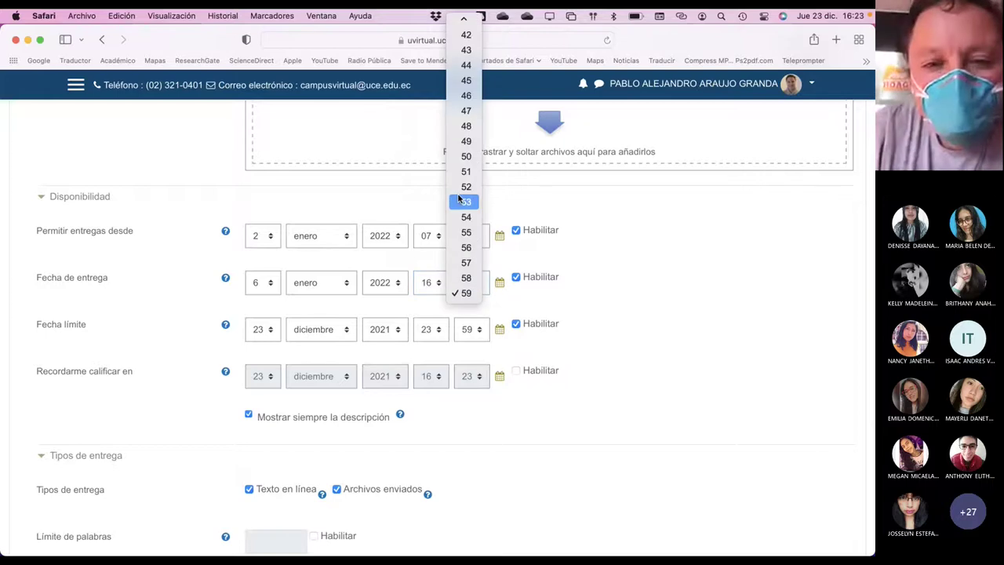
{"action": "scroll", "coordinate": [471, 200], "scroll_direction": "up", "scroll_amount": 10}
{"action": "left_click", "coordinate": [466, 24]}
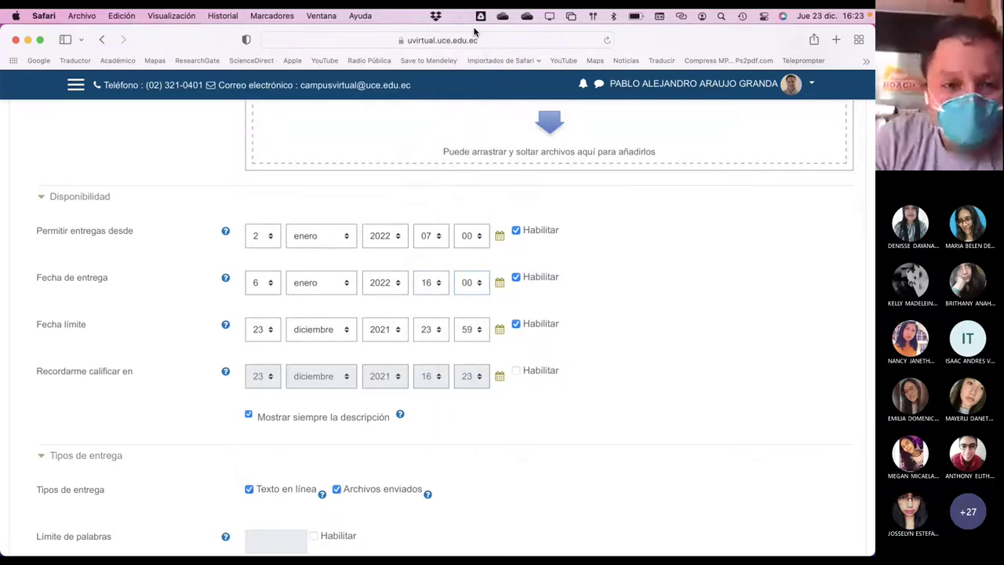
Set the day, month and year of the assignment's Fecha límite to 6 enero 2022
{"action": "left_click", "coordinate": [274, 333]}
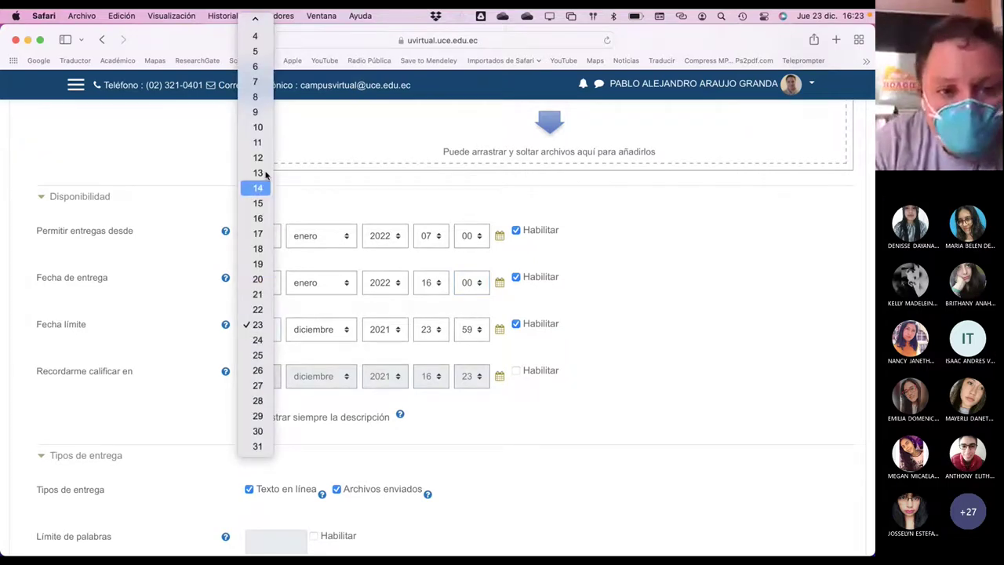
{"action": "left_click", "coordinate": [255, 66]}
{"action": "left_click", "coordinate": [329, 329]}
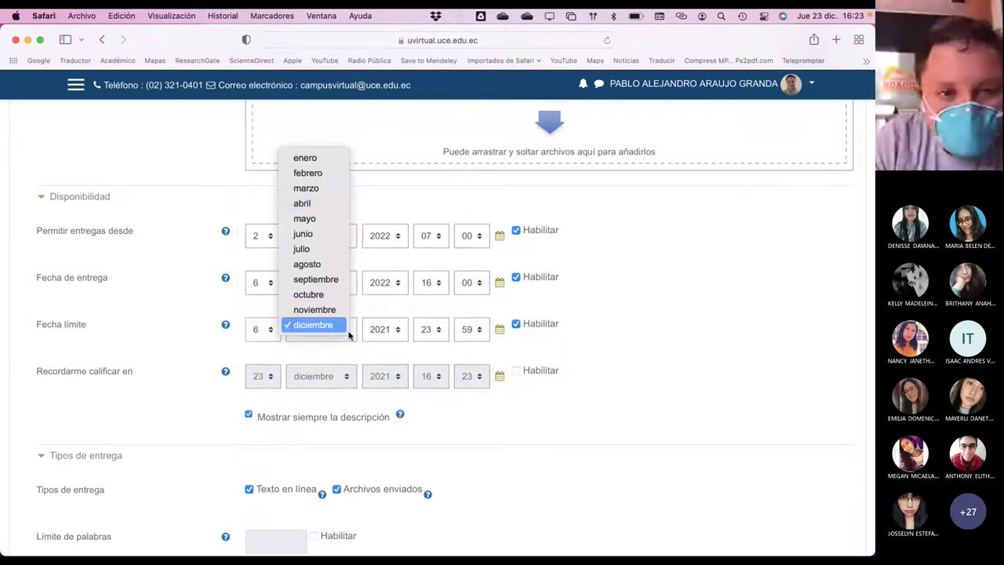
{"action": "left_click", "coordinate": [318, 160]}
{"action": "left_click", "coordinate": [394, 331]}
{"action": "left_click", "coordinate": [392, 340]}
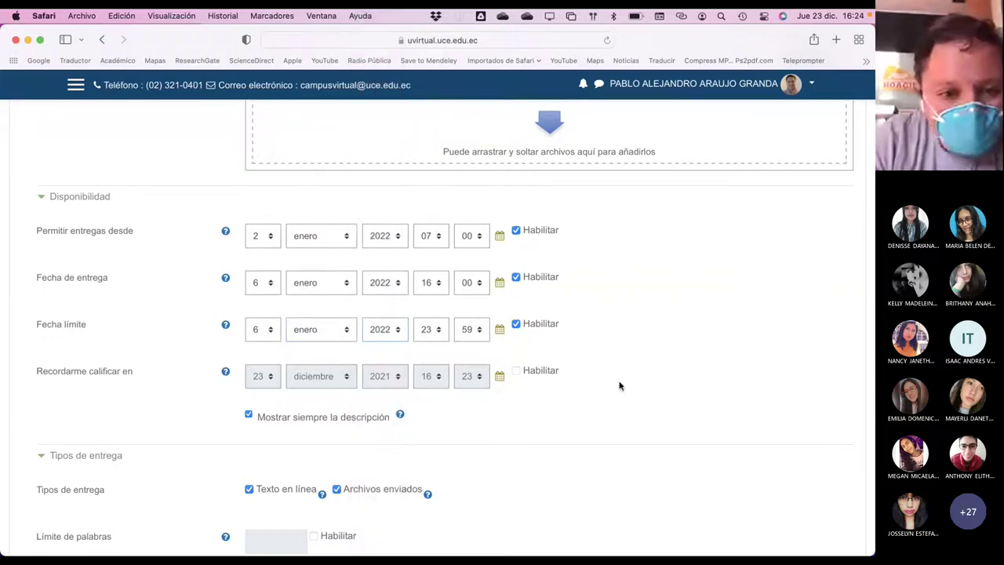
Set the assignment's Agrupamiento to Paralelo 2 in the common module settings
{"action": "scroll", "coordinate": [619, 385], "scroll_direction": "down", "scroll_amount": 5}
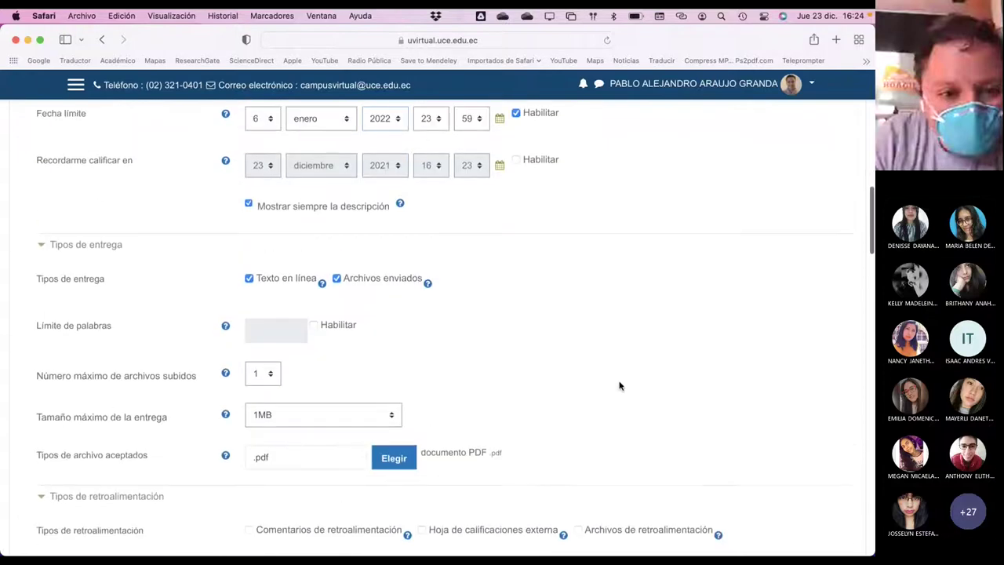
{"action": "scroll", "coordinate": [619, 385], "scroll_direction": "up", "scroll_amount": 15}
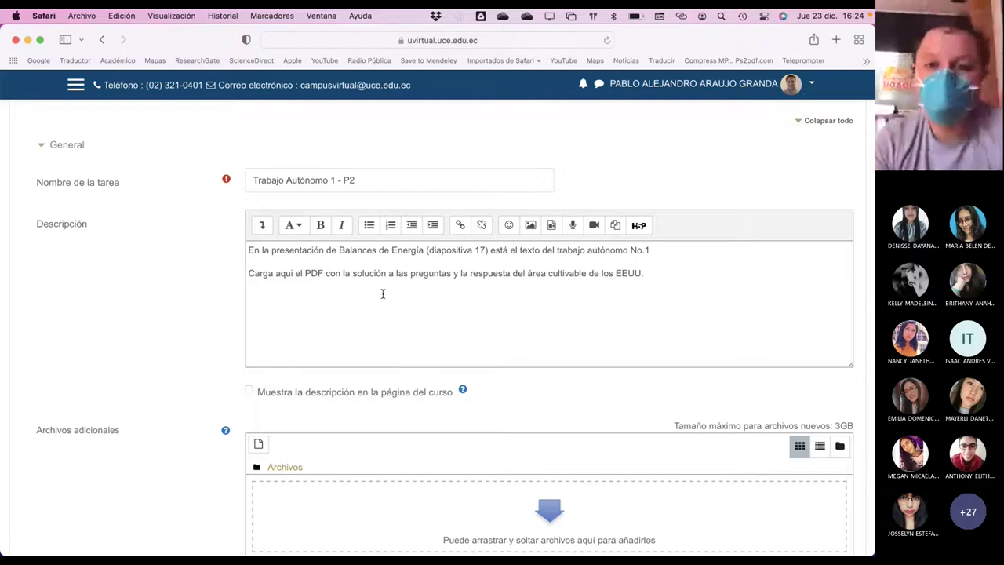
{"action": "scroll", "coordinate": [383, 294], "scroll_direction": "down", "scroll_amount": 5}
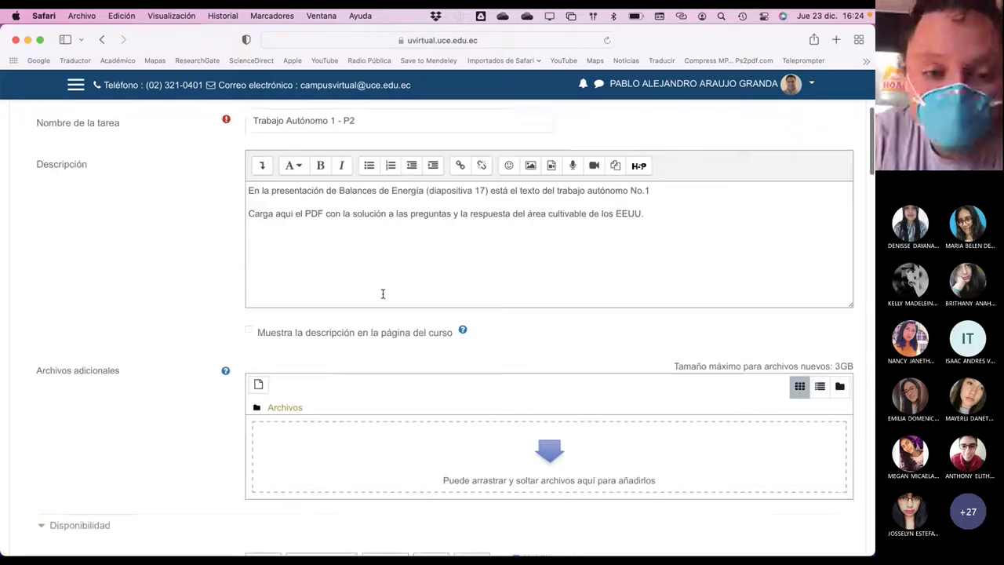
{"action": "scroll", "coordinate": [383, 294], "scroll_direction": "down", "scroll_amount": 7}
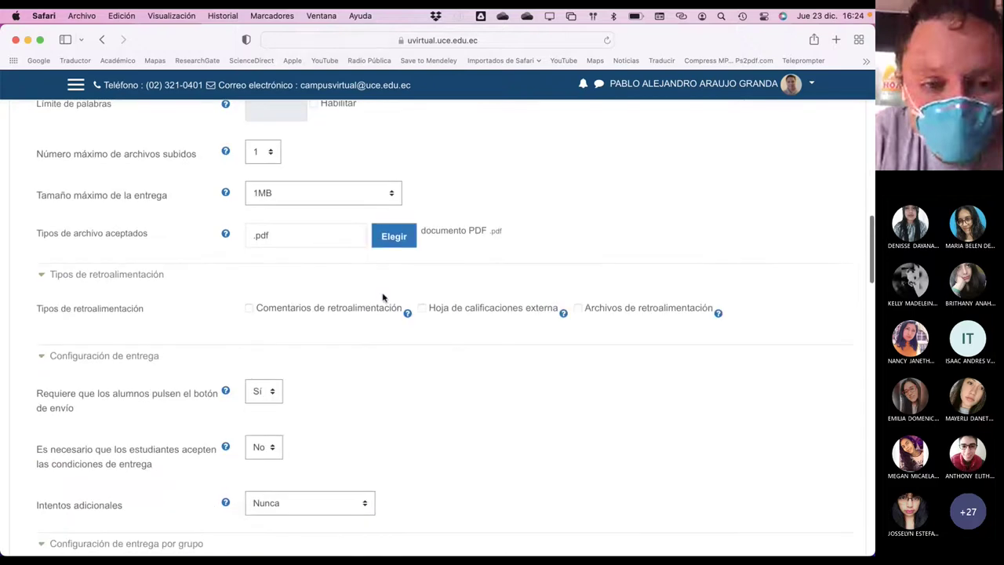
{"action": "scroll", "coordinate": [358, 292], "scroll_direction": "down", "scroll_amount": 2}
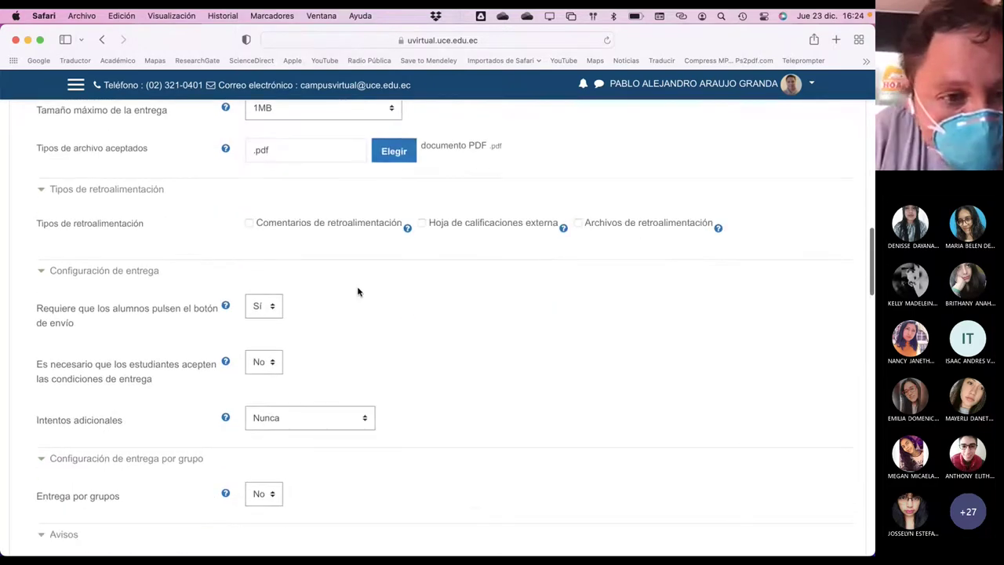
{"action": "scroll", "coordinate": [357, 292], "scroll_direction": "down", "scroll_amount": 4}
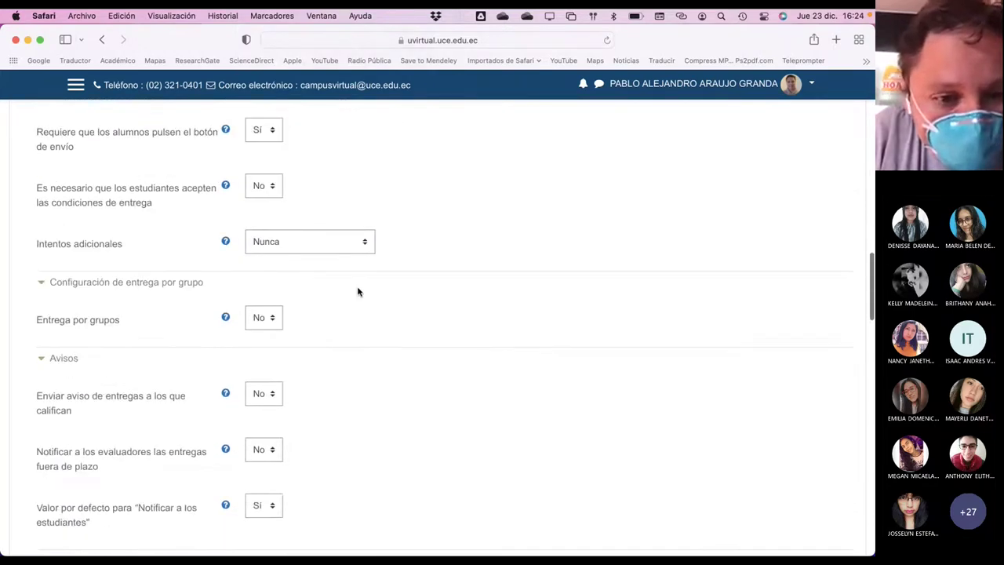
{"action": "scroll", "coordinate": [357, 292], "scroll_direction": "down", "scroll_amount": 9}
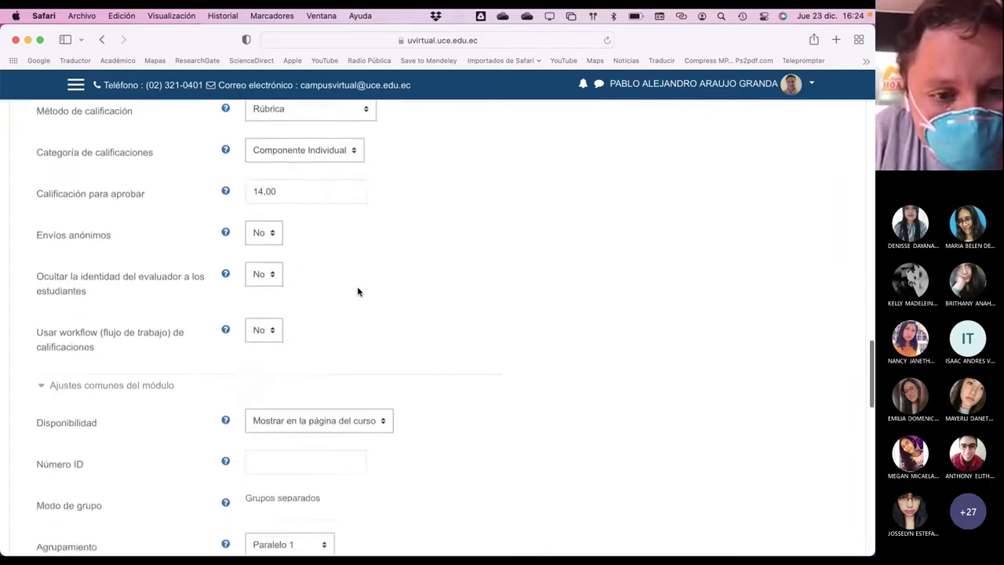
{"action": "scroll", "coordinate": [358, 291], "scroll_direction": "down", "scroll_amount": 3}
{"action": "scroll", "coordinate": [358, 290], "scroll_direction": "down", "scroll_amount": 4}
{"action": "left_click", "coordinate": [331, 296]}
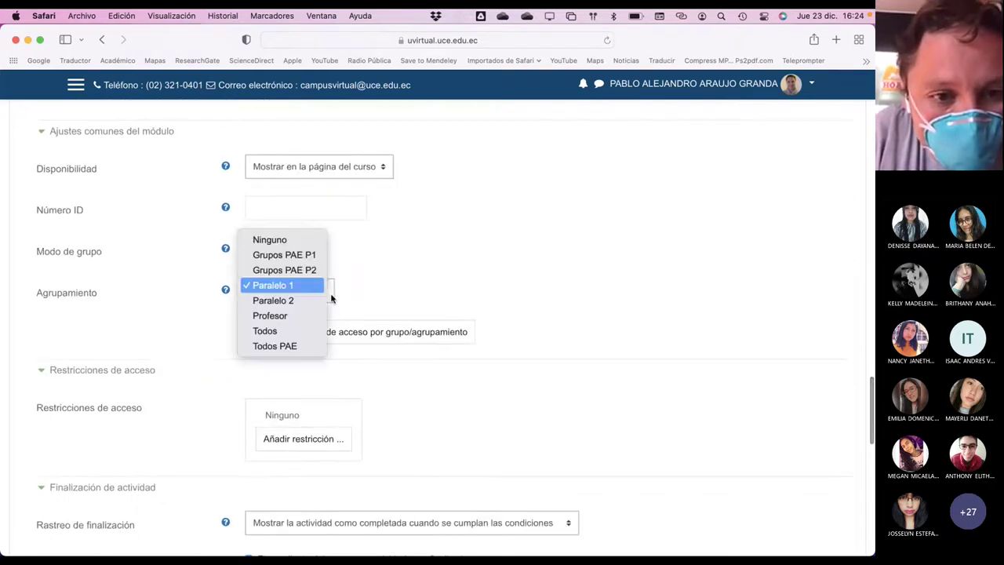
{"action": "left_click", "coordinate": [311, 301]}
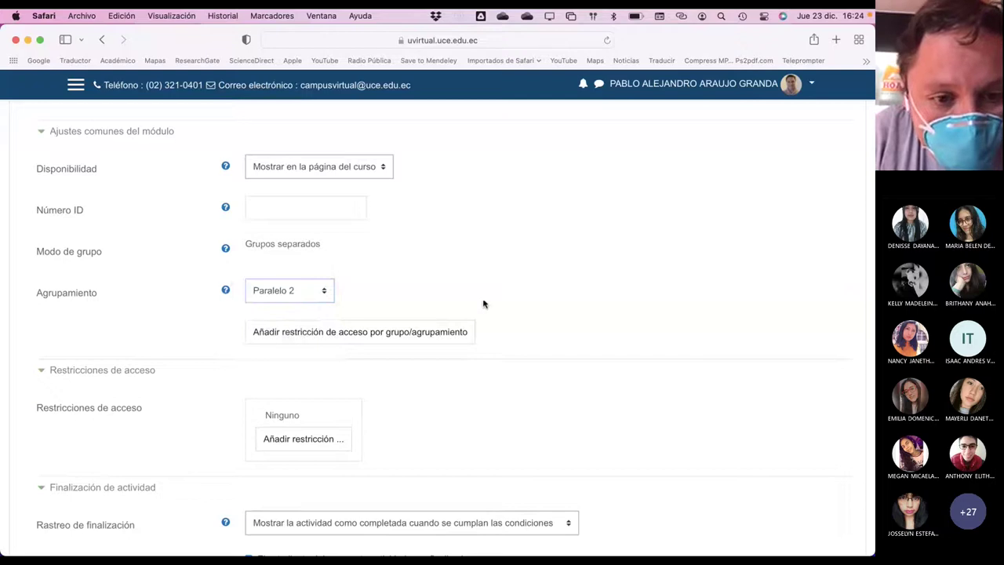
Review the remaining assignment settings, then save the changes and return to the course
{"action": "scroll", "coordinate": [483, 305], "scroll_direction": "down", "scroll_amount": 5}
{"action": "scroll", "coordinate": [483, 304], "scroll_direction": "up", "scroll_amount": 4}
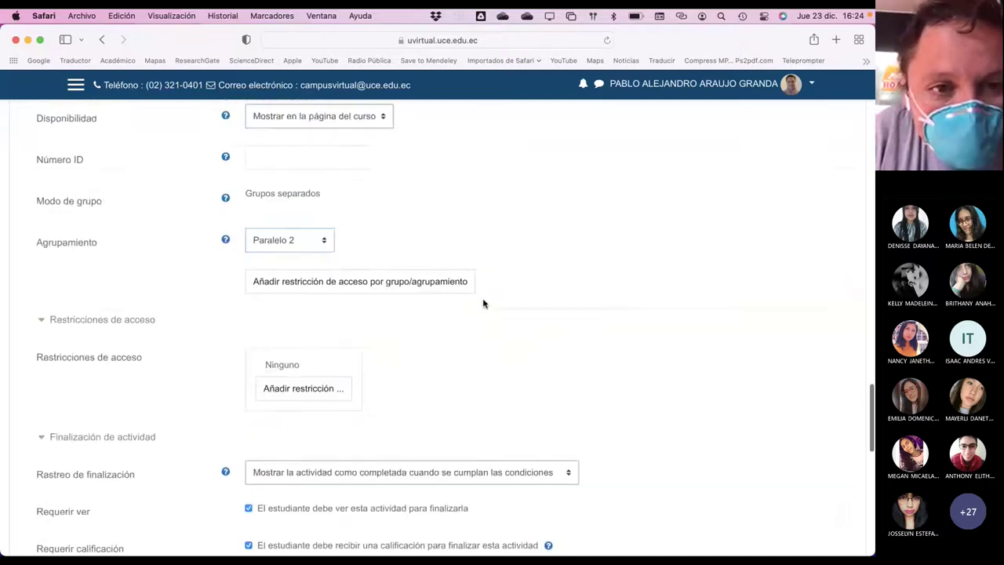
{"action": "scroll", "coordinate": [483, 304], "scroll_direction": "down", "scroll_amount": 5}
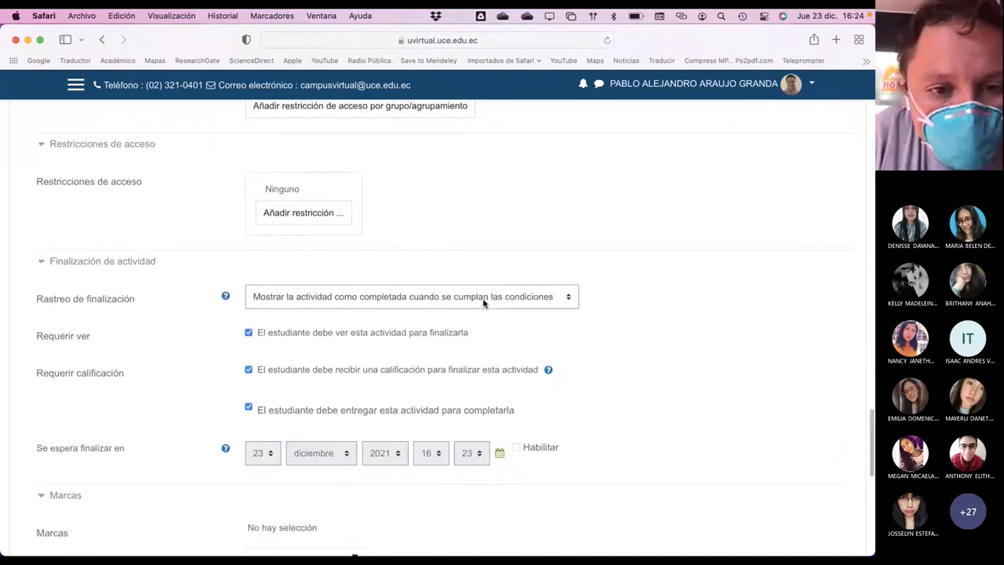
{"action": "scroll", "coordinate": [483, 304], "scroll_direction": "down", "scroll_amount": 10}
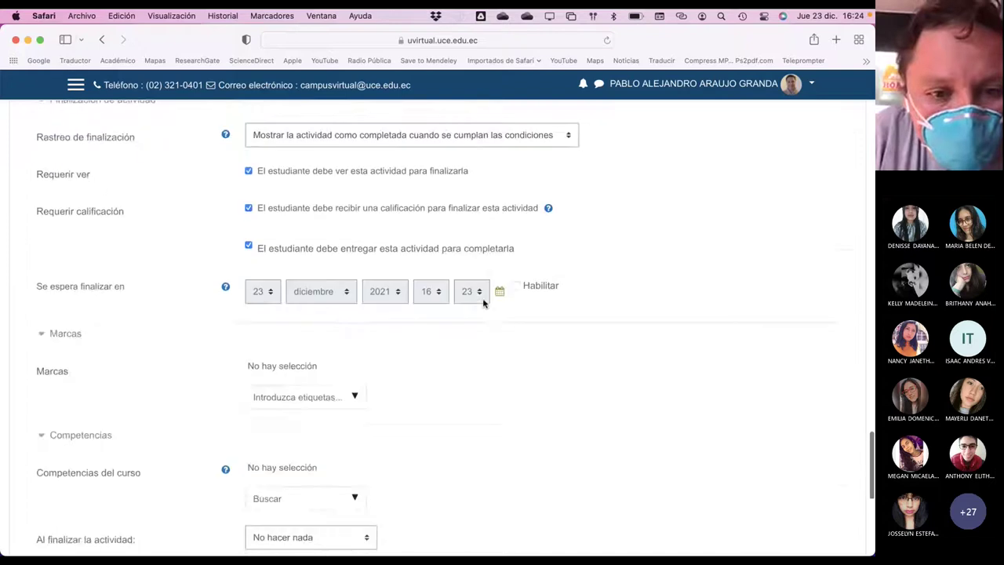
{"action": "scroll", "coordinate": [483, 304], "scroll_direction": "up", "scroll_amount": 20}
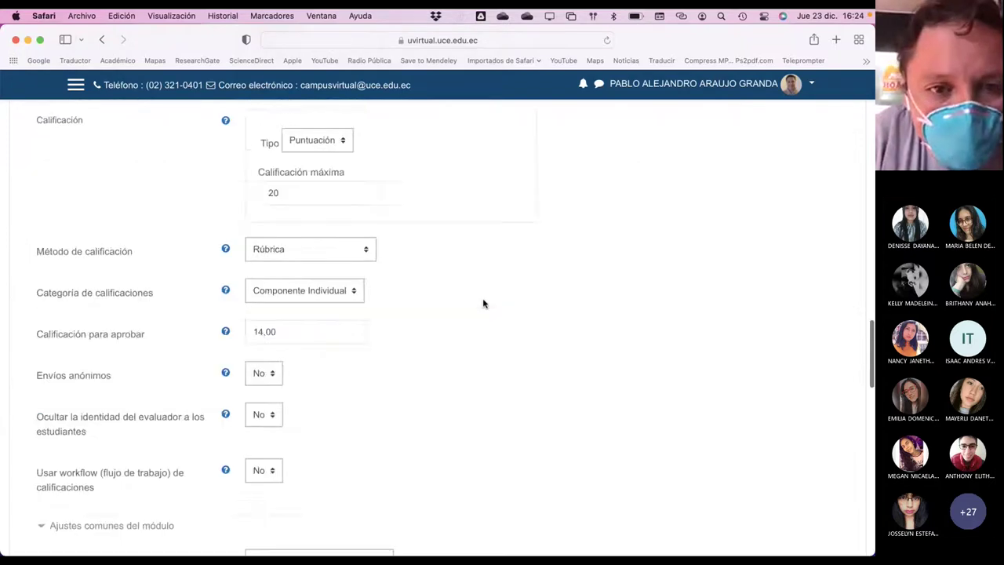
{"action": "scroll", "coordinate": [483, 304], "scroll_direction": "up", "scroll_amount": 15}
{"action": "scroll", "coordinate": [483, 304], "scroll_direction": "down", "scroll_amount": 20}
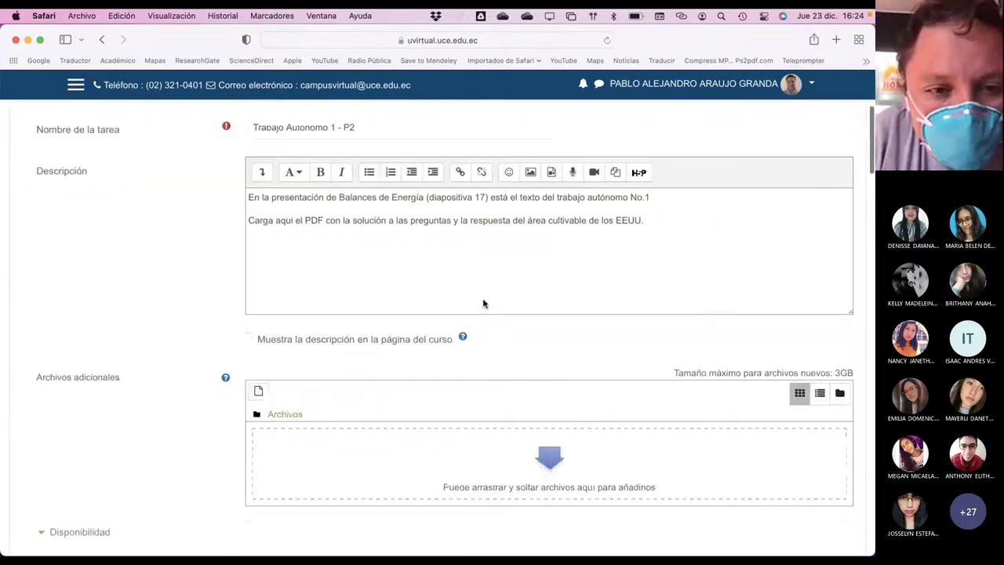
{"action": "scroll", "coordinate": [483, 304], "scroll_direction": "down", "scroll_amount": 15}
{"action": "scroll", "coordinate": [483, 304], "scroll_direction": "down", "scroll_amount": 15}
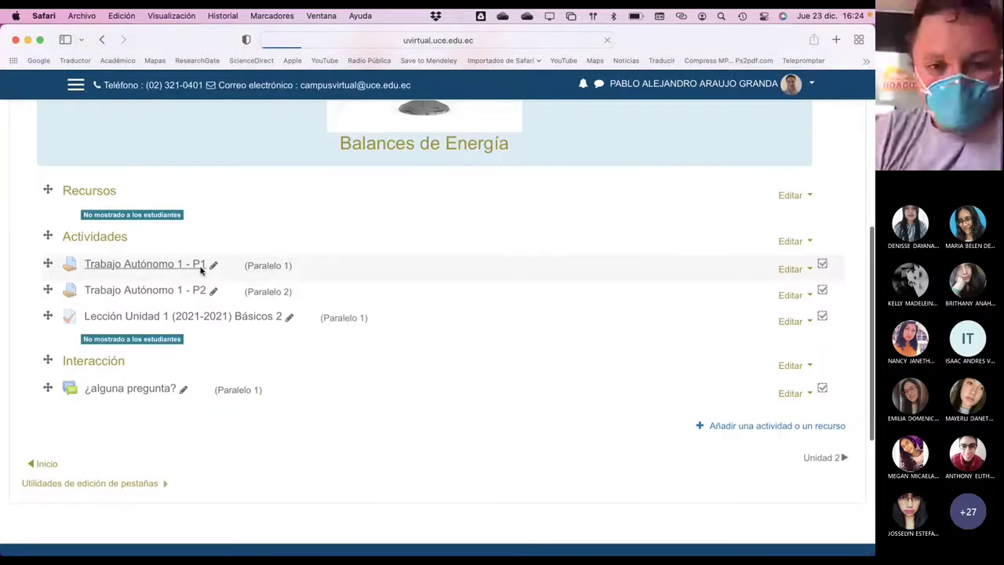
Check the description and grading summary of Trabajo Autónomo 1 - P1, including its due date, and return to the course page
{"action": "left_click", "coordinate": [201, 264]}
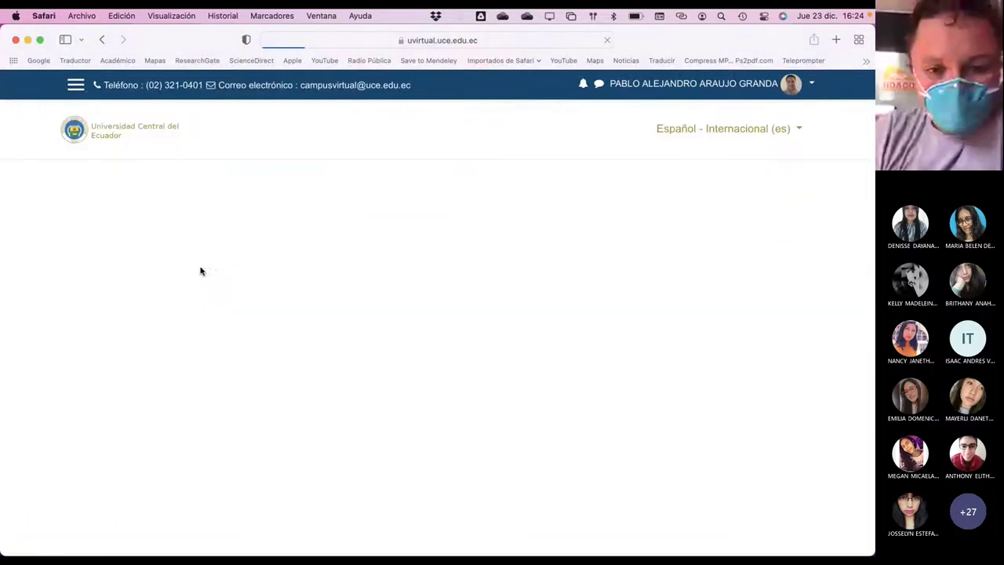
{"action": "scroll", "coordinate": [457, 341], "scroll_direction": "down", "scroll_amount": 5}
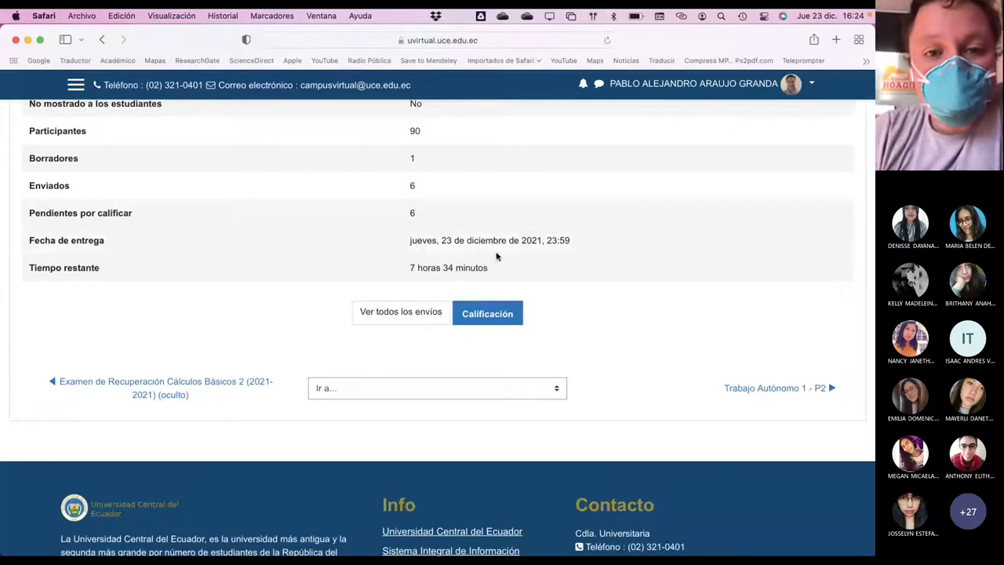
{"action": "scroll", "coordinate": [381, 258], "scroll_direction": "up", "scroll_amount": 3}
{"action": "left_click", "coordinate": [101, 40]}
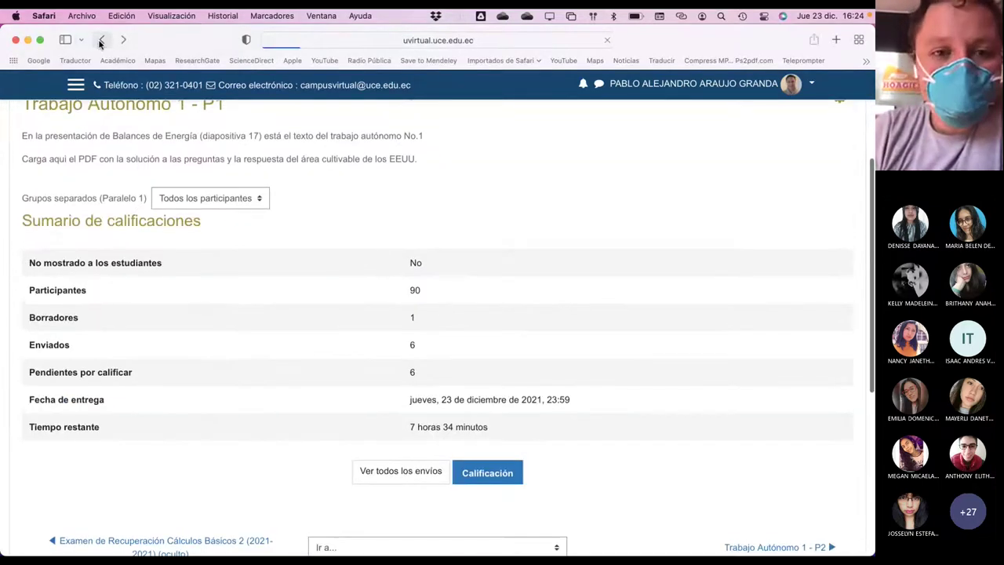
Check the grading summary of Trabajo Autónomo 1 - P2 for the separate group Paralelo 2, and return to the course page
{"action": "scroll", "coordinate": [372, 321], "scroll_direction": "down", "scroll_amount": 5}
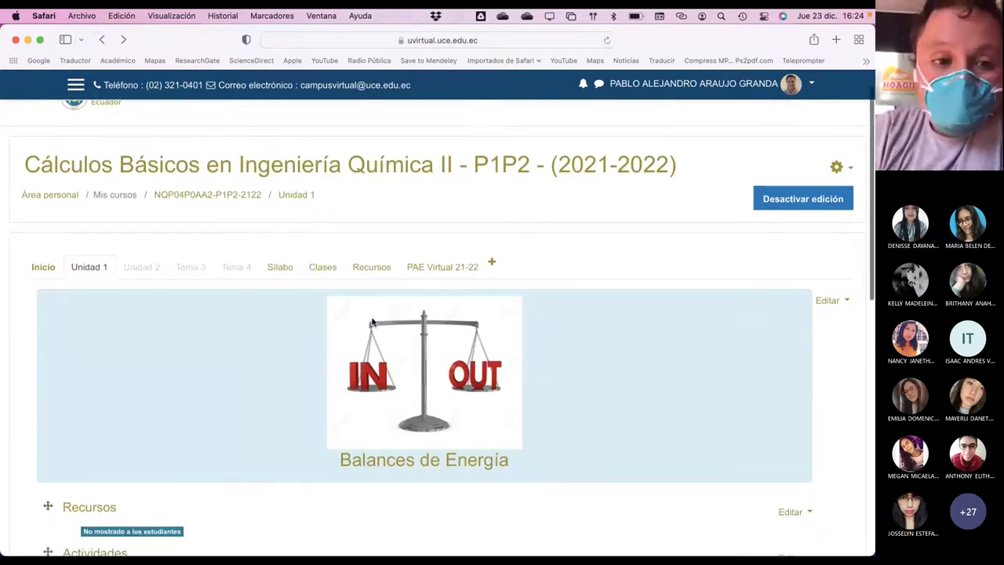
{"action": "left_click", "coordinate": [173, 344]}
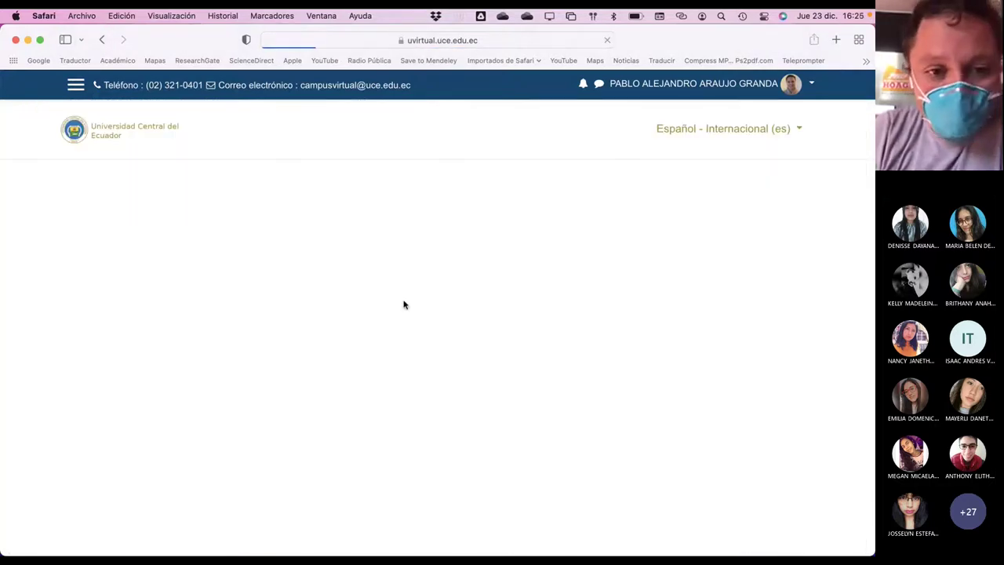
{"action": "scroll", "coordinate": [405, 301], "scroll_direction": "down", "scroll_amount": 3}
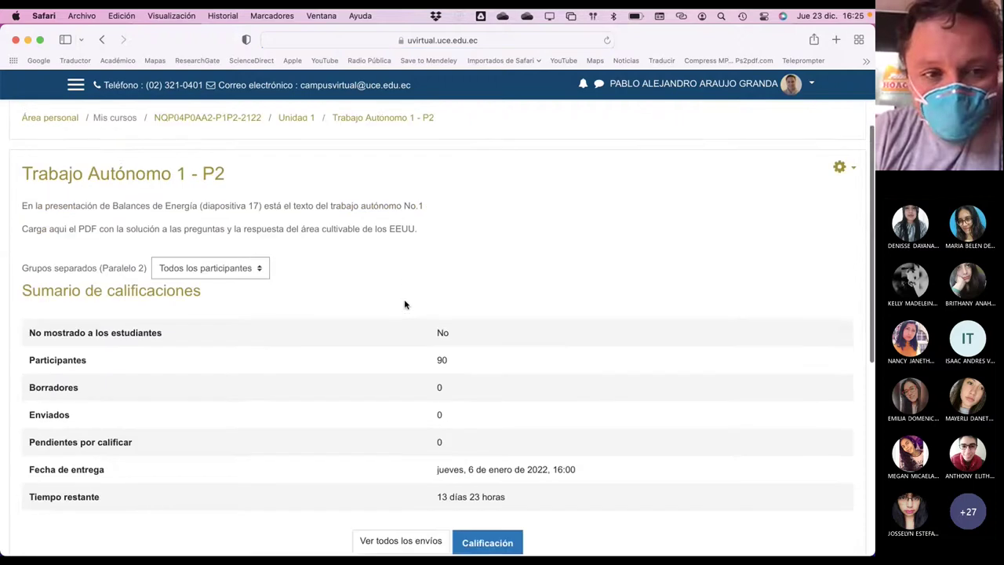
{"action": "left_click", "coordinate": [255, 262]}
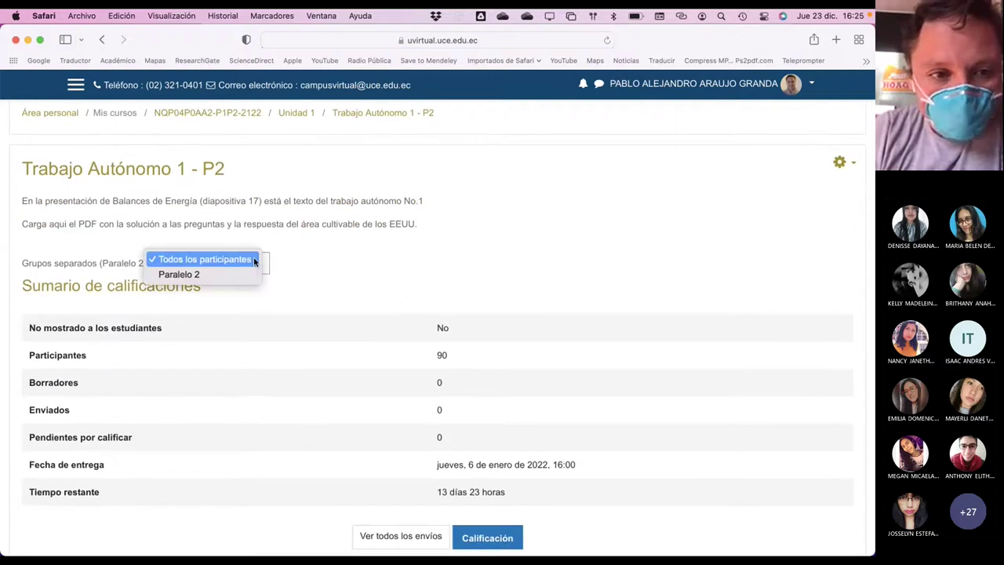
{"action": "left_click", "coordinate": [238, 275]}
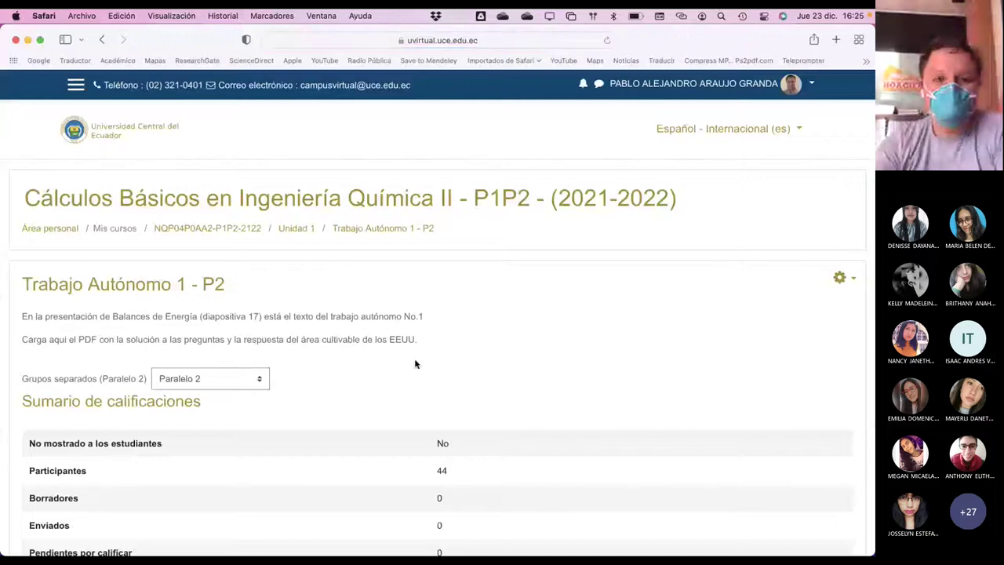
{"action": "left_click", "coordinate": [229, 230]}
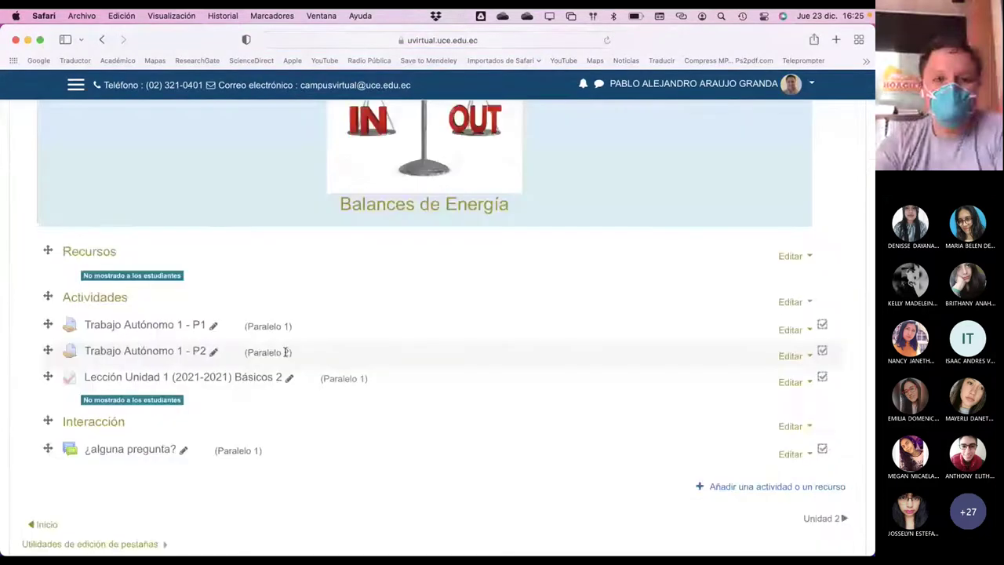
Switch to the Microsoft Teams meeting window and look through its additional meeting options without changing any
{"action": "key", "text": "super+Tab"}
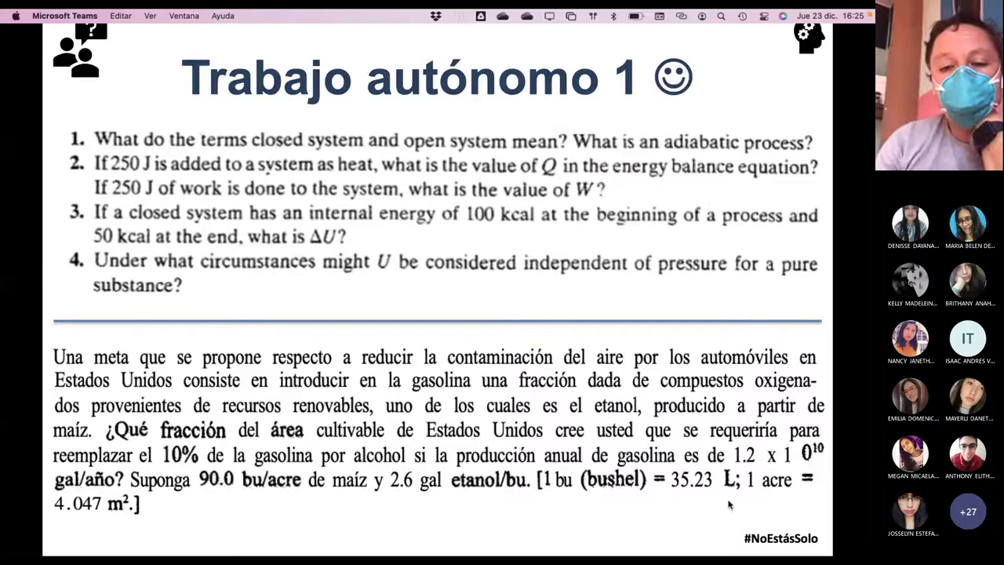
{"action": "key", "text": "Escape"}
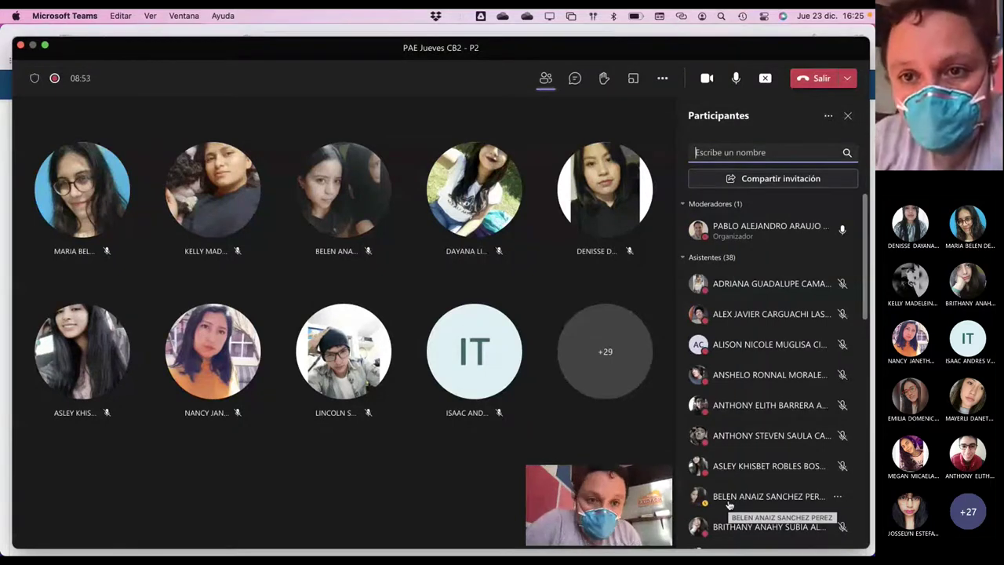
{"action": "left_click", "coordinate": [665, 80]}
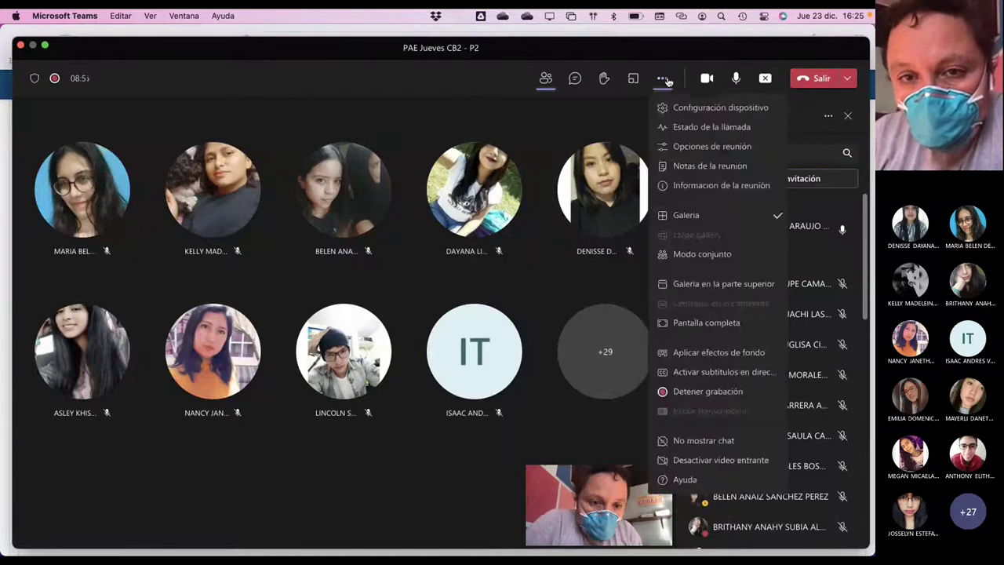
{"action": "left_click", "coordinate": [511, 47]}
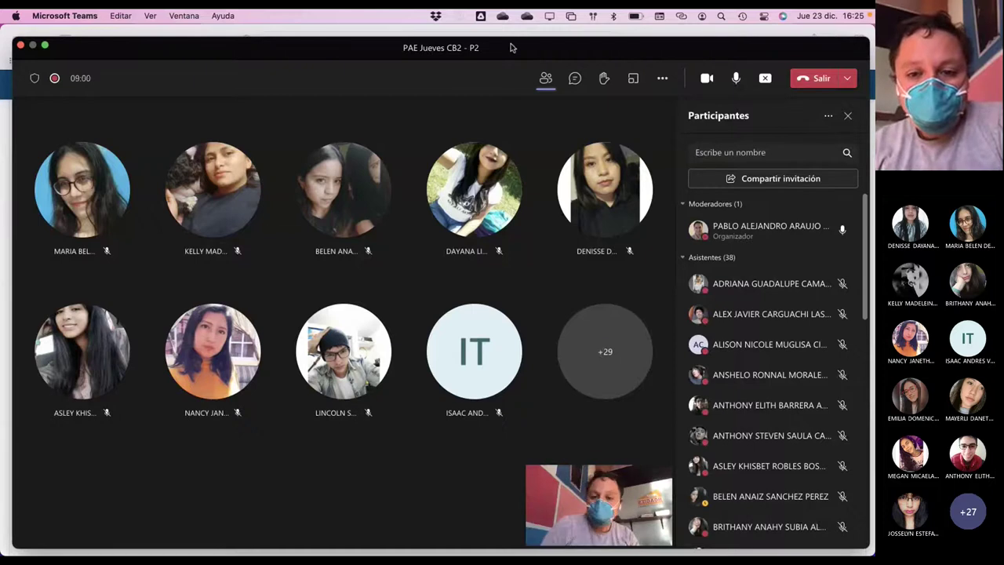
Switch back to the presentation slideshow and advance from Trabajo autónomo 1 to the Balances en Sistemas Abiertos slide
{"action": "key", "text": "super+Tab"}
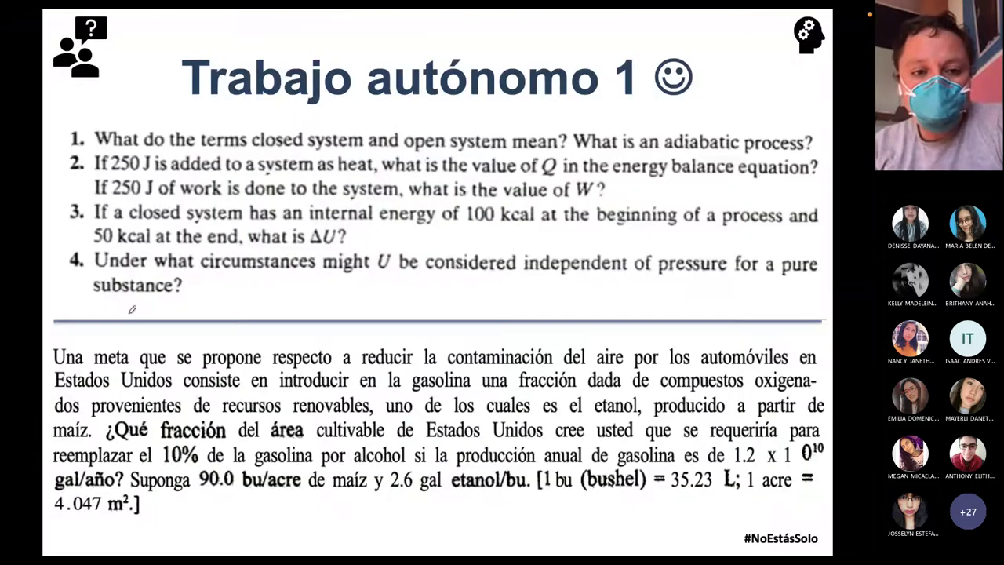
{"action": "left_click", "coordinate": [130, 545]}
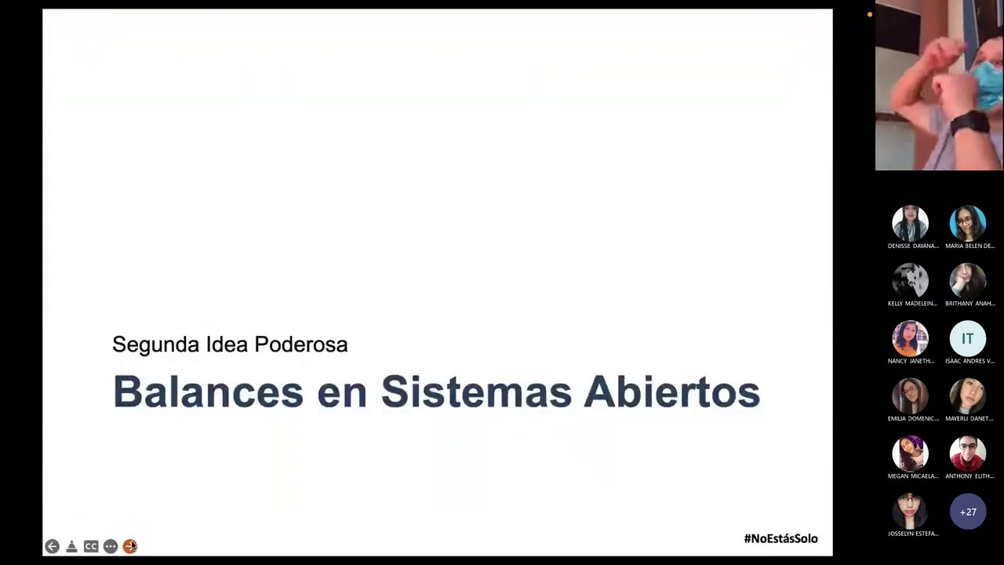